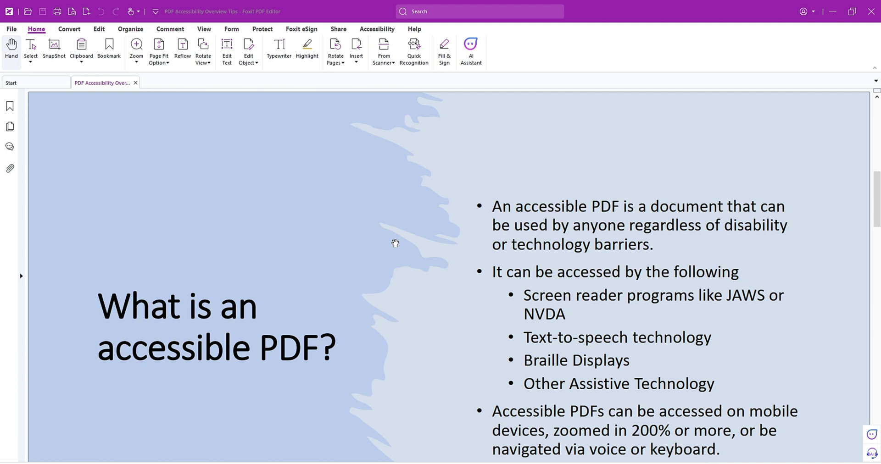
{"action": "scroll", "coordinate": [383, 265], "scroll_direction": "down", "scroll_amount": 5}
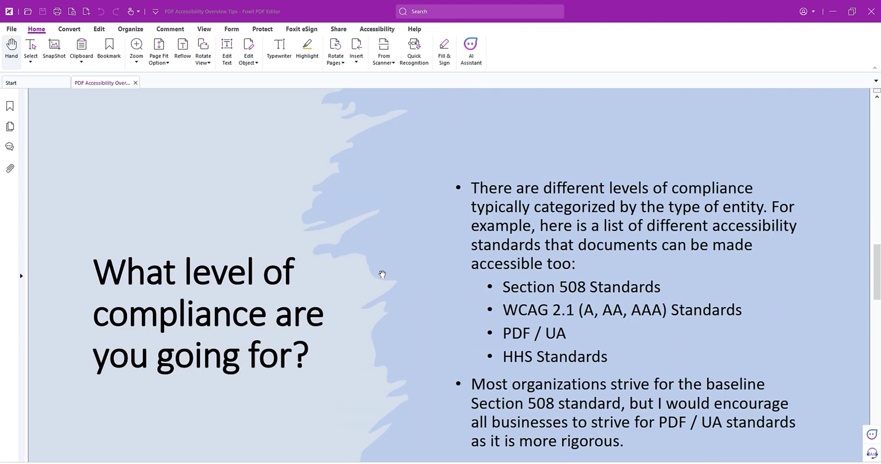
{"action": "scroll", "coordinate": [379, 283], "scroll_direction": "down", "scroll_amount": 5}
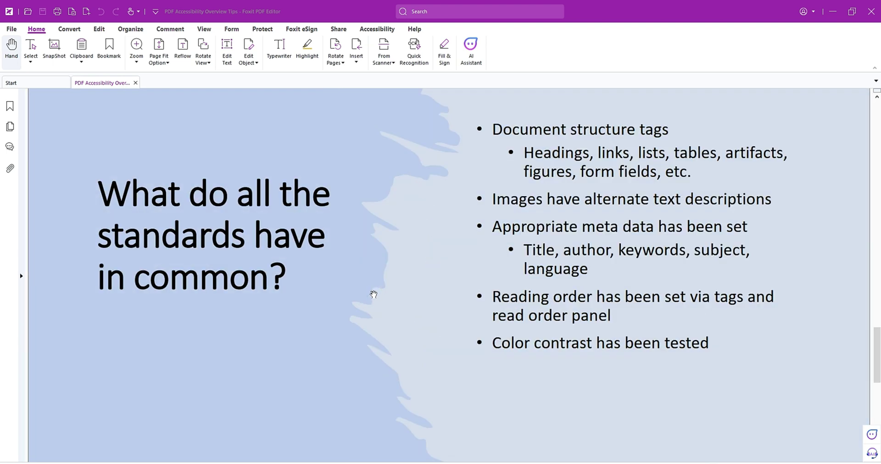
{"action": "scroll", "coordinate": [349, 299], "scroll_direction": "down", "scroll_amount": 5}
{"action": "scroll", "coordinate": [345, 299], "scroll_direction": "up", "scroll_amount": 20}
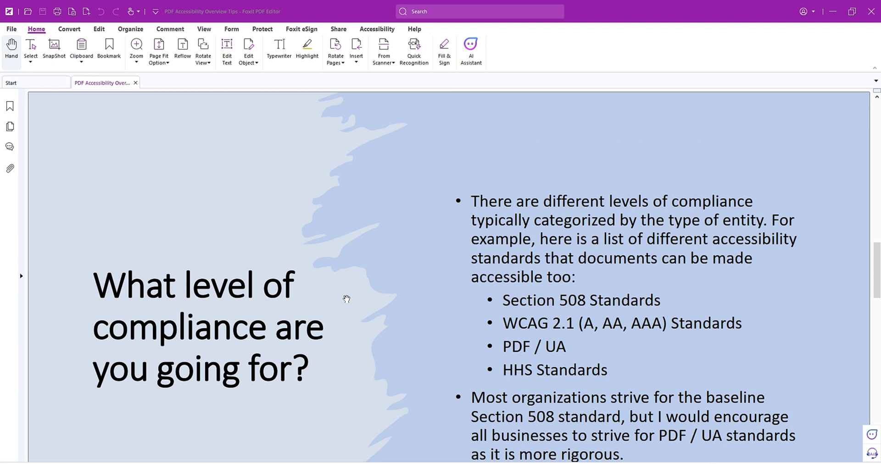
{"action": "scroll", "coordinate": [347, 299], "scroll_direction": "down", "scroll_amount": 5}
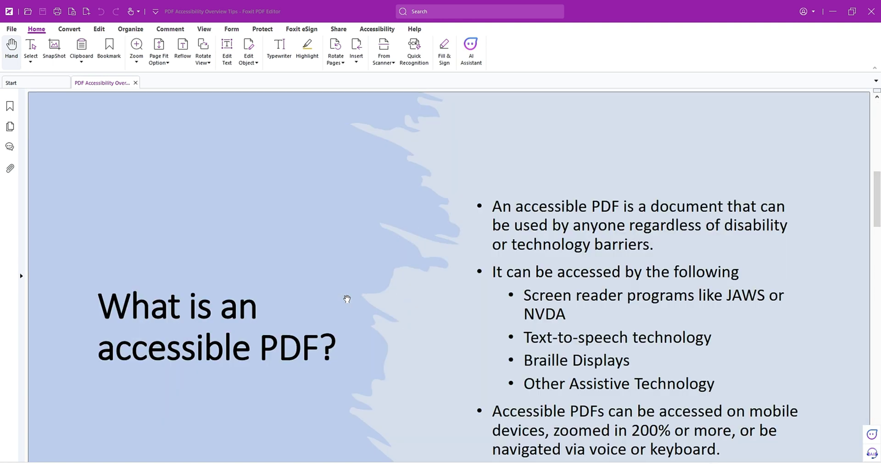
Step: Open the AI Assistant, accept both privacy and service agreements, and continue past the introduction to try it
{"action": "left_click", "coordinate": [473, 46]}
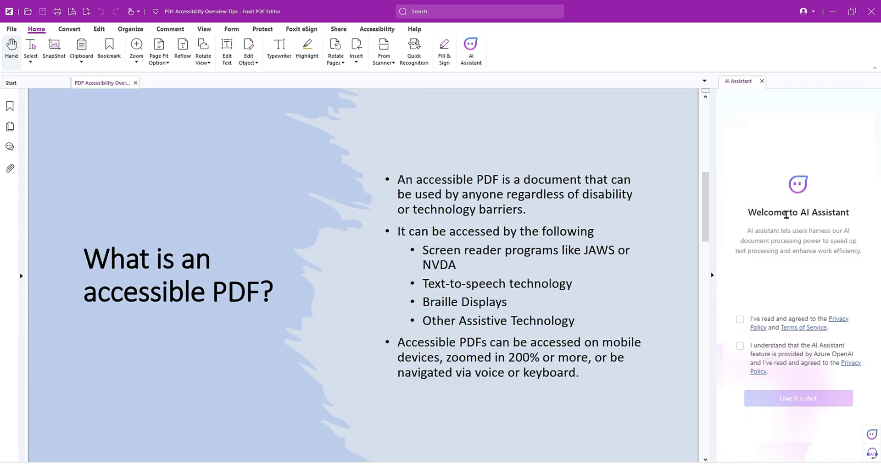
{"action": "left_click", "coordinate": [740, 319]}
{"action": "left_click", "coordinate": [740, 347]}
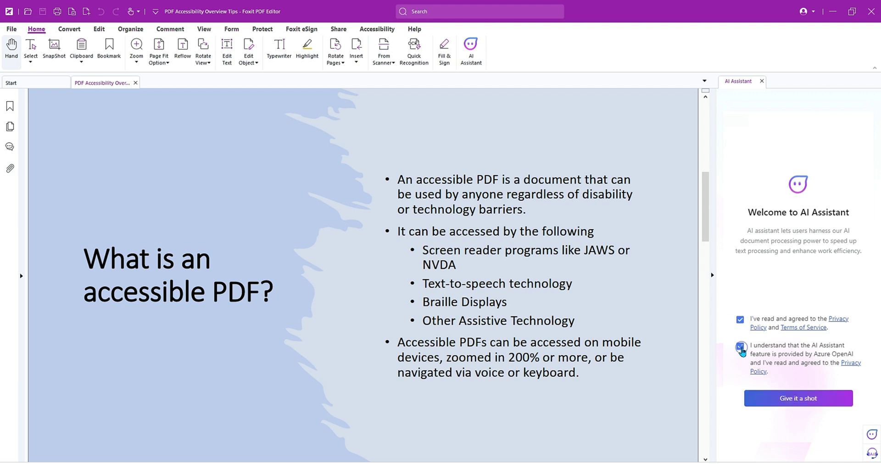
{"action": "left_click", "coordinate": [773, 402]}
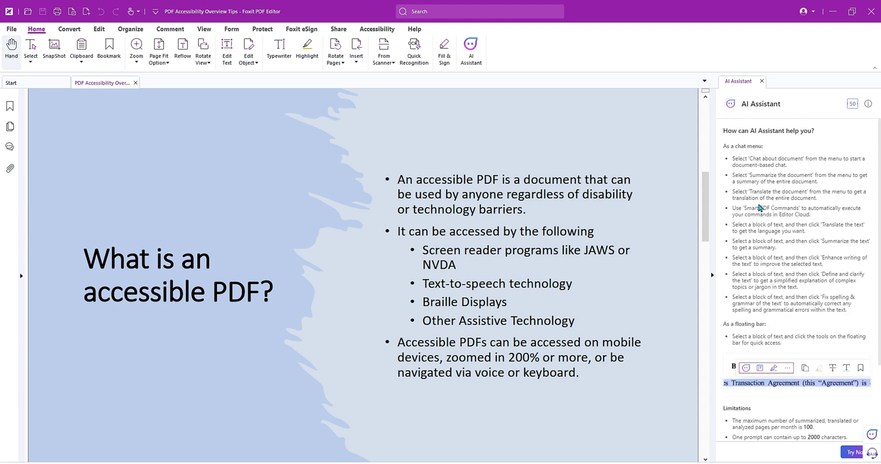
{"action": "scroll", "coordinate": [758, 205], "scroll_direction": "down", "scroll_amount": 3}
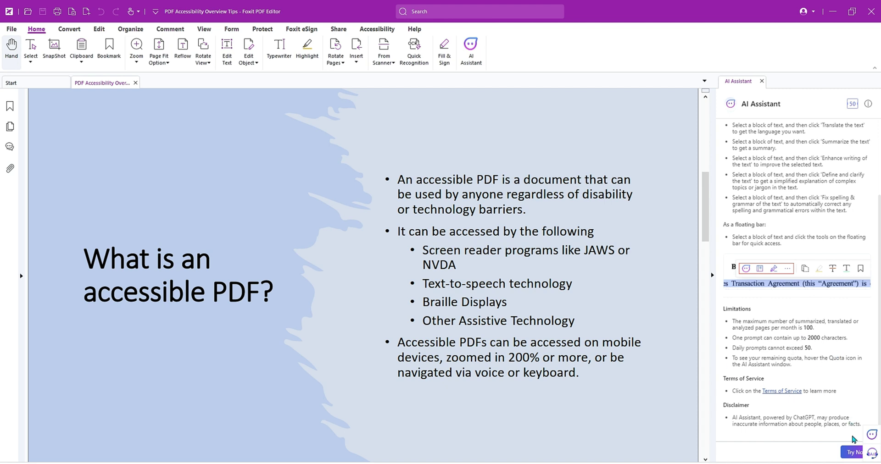
{"action": "left_click", "coordinate": [851, 453]}
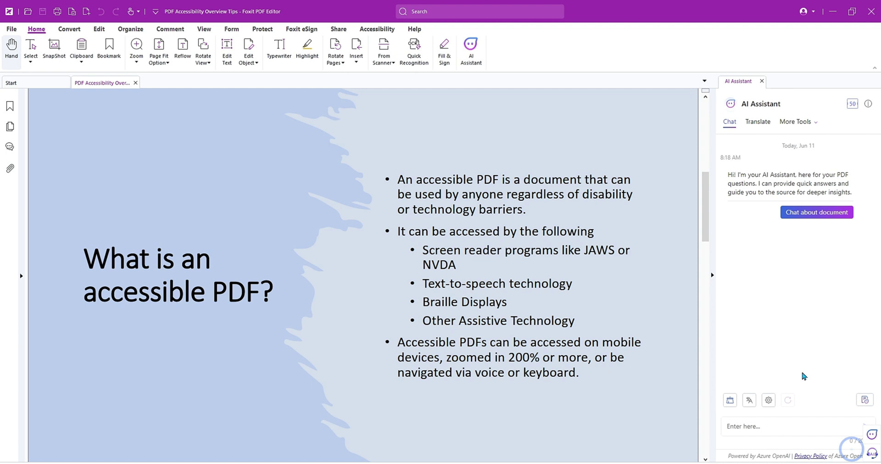
Step: Start a chat about the document with automatic document analysis and automatic OCR enabled, and recheck those analysis settings
{"action": "left_click", "coordinate": [813, 219]}
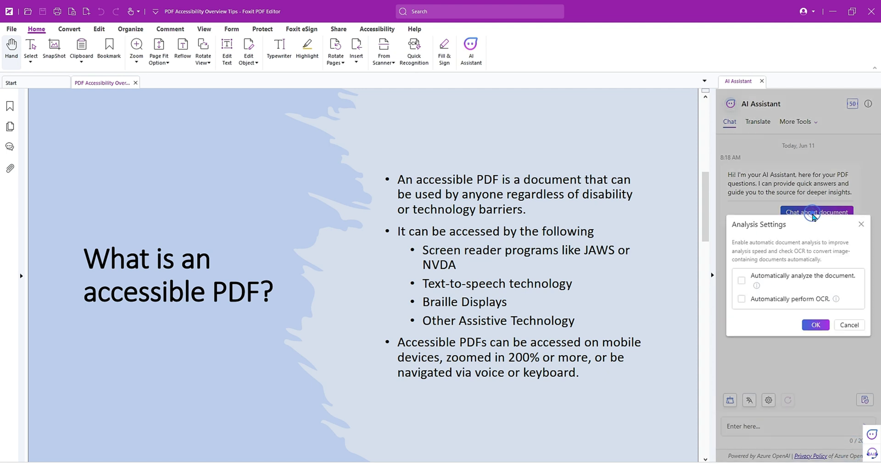
{"action": "left_click", "coordinate": [741, 282]}
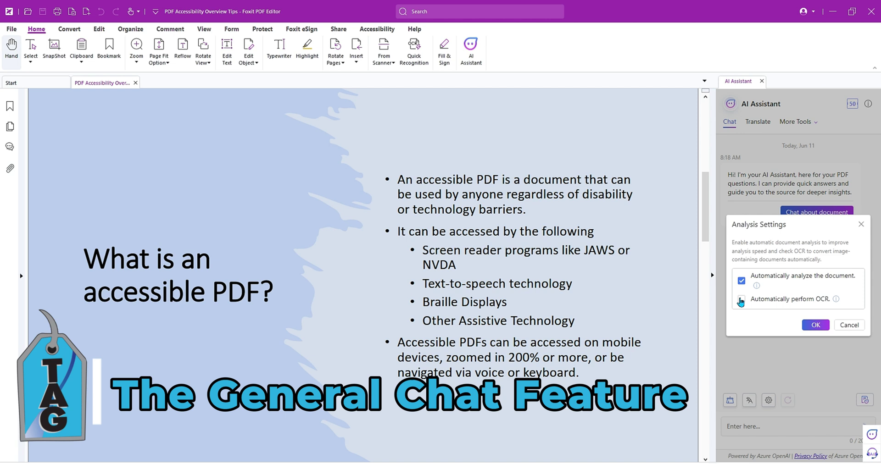
{"action": "left_click", "coordinate": [740, 301]}
{"action": "left_click", "coordinate": [812, 325]}
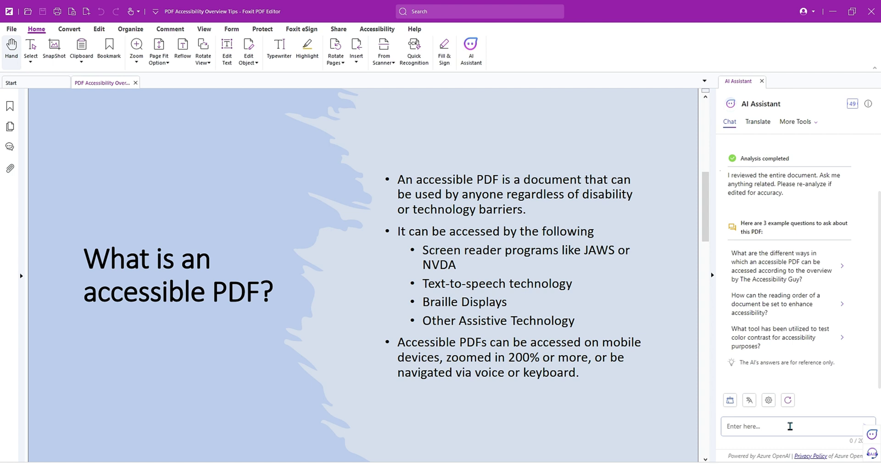
{"action": "left_click", "coordinate": [768, 400]}
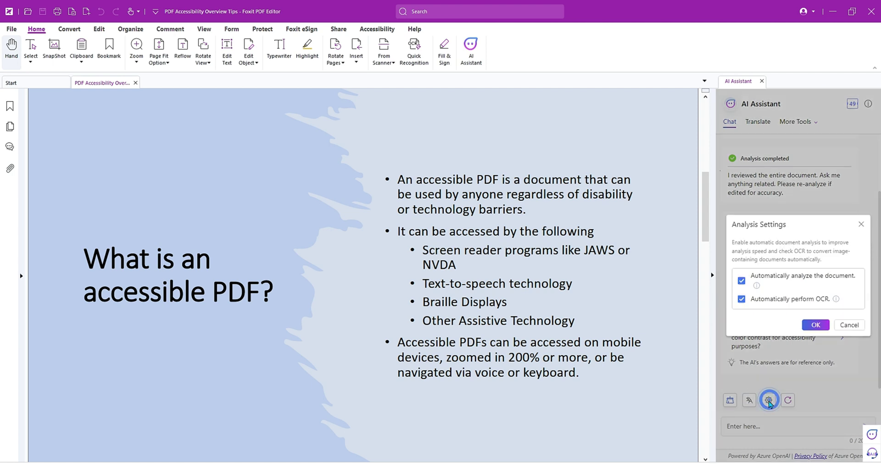
{"action": "left_click", "coordinate": [819, 324]}
Step: Ask the chat "Please provide a brief summary of this document highlighting the most important information"
{"action": "left_click", "coordinate": [778, 426]}
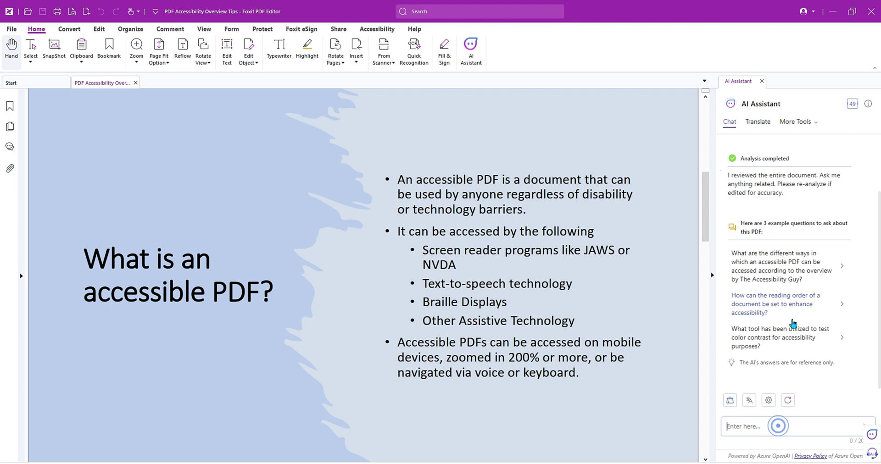
{"action": "type", "text": "Please p"}
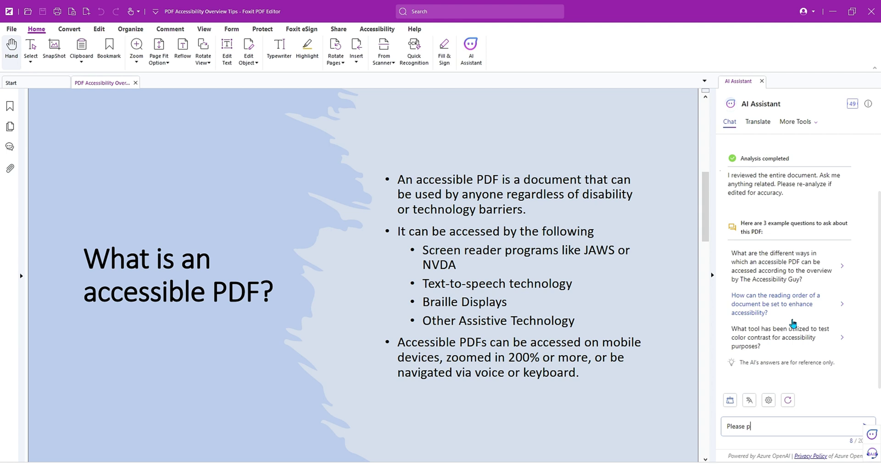
{"action": "type", "text": "rovide a brief summary of this document highilg"}
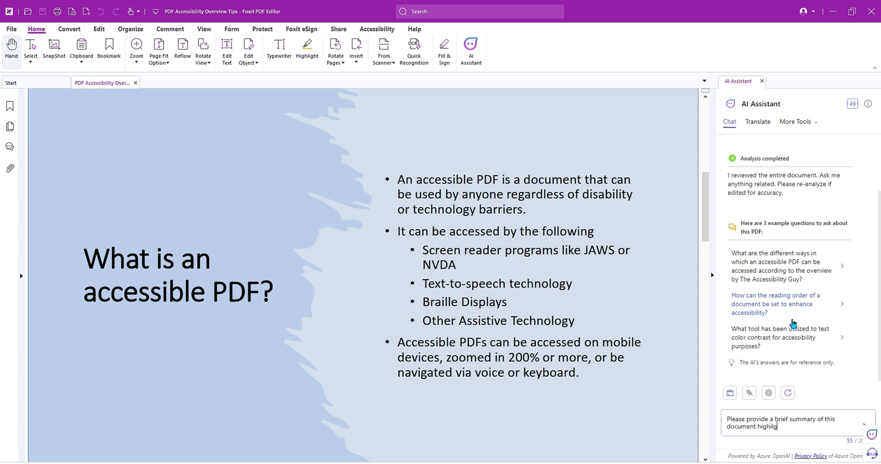
{"action": "key", "text": "BackSpace"}
{"action": "type", "text": "lighting the most important information"}
{"action": "key", "text": "Return"}
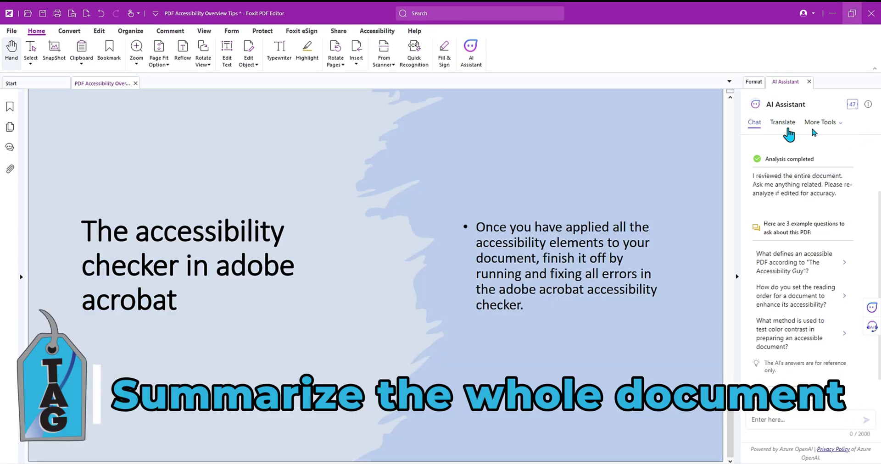
Step: Generate a summary with the Summarize the document tool and look through its available output languages
{"action": "left_click", "coordinate": [826, 123]}
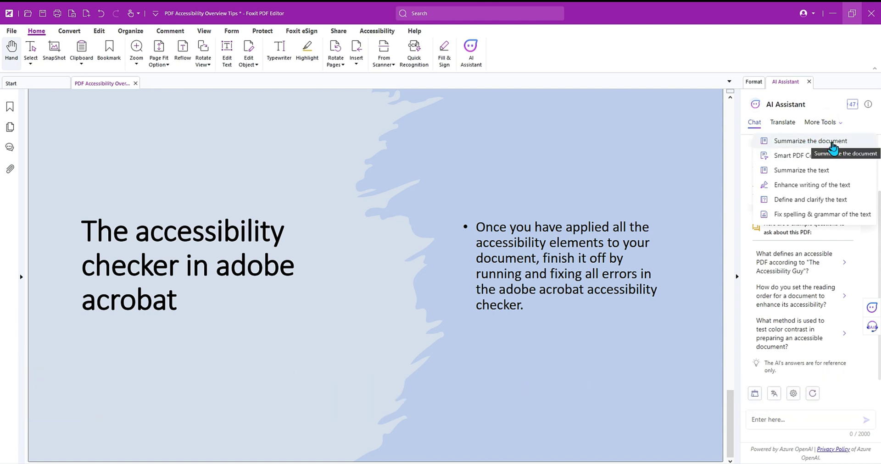
{"action": "left_click", "coordinate": [831, 142]}
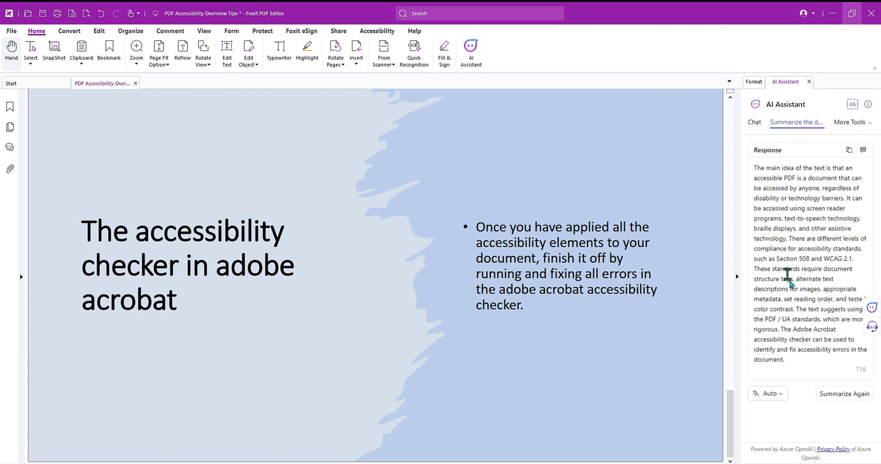
{"action": "left_click", "coordinate": [775, 393]}
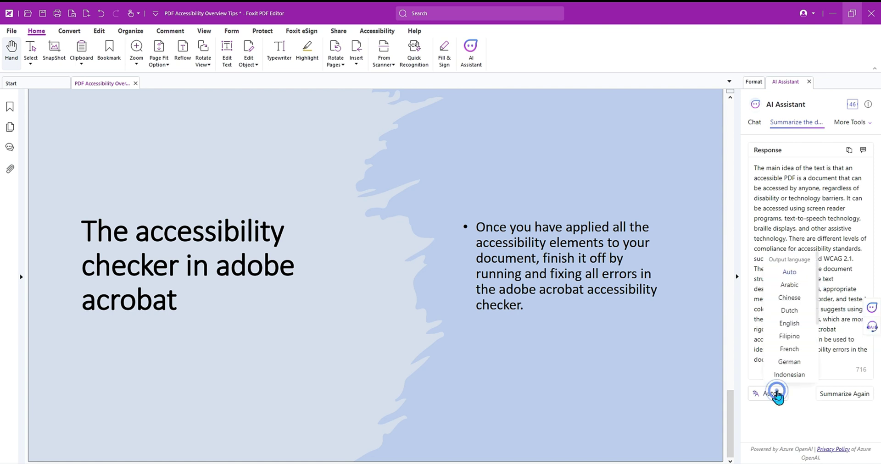
{"action": "scroll", "coordinate": [789, 357], "scroll_direction": "down", "scroll_amount": 3}
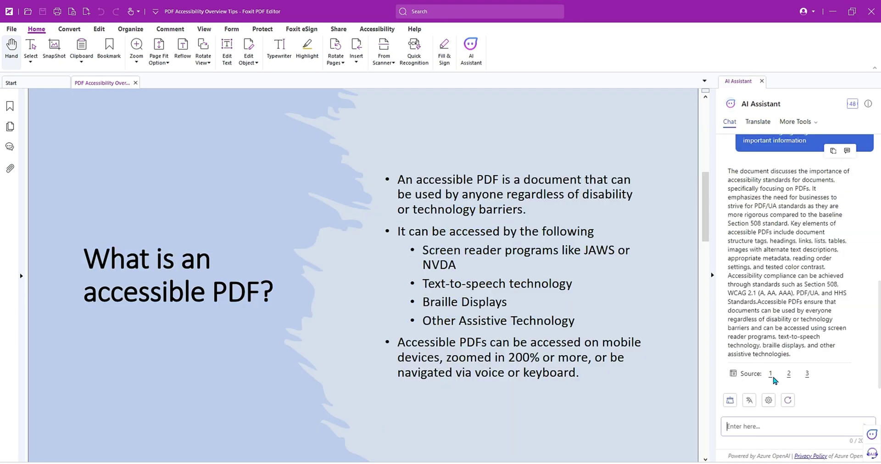
Step: Follow sources 2, 3 and 1 of the chat summary into the document and add the summary as a comment
{"action": "left_click", "coordinate": [789, 376]}
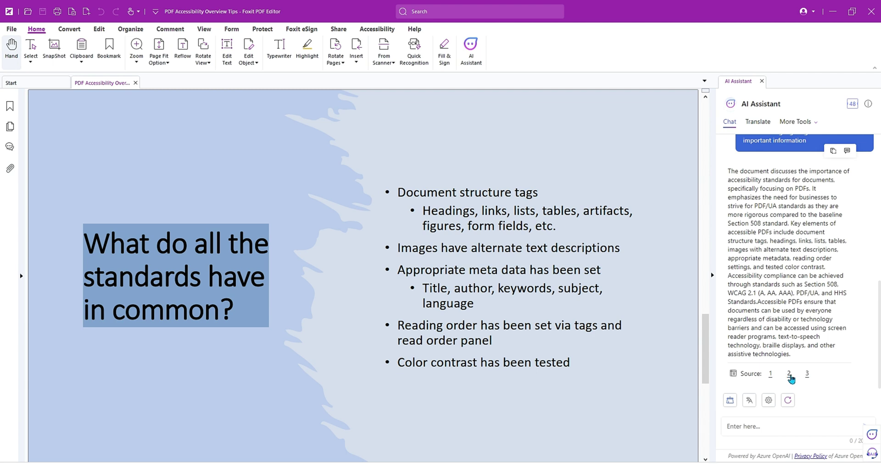
{"action": "left_click", "coordinate": [807, 375]}
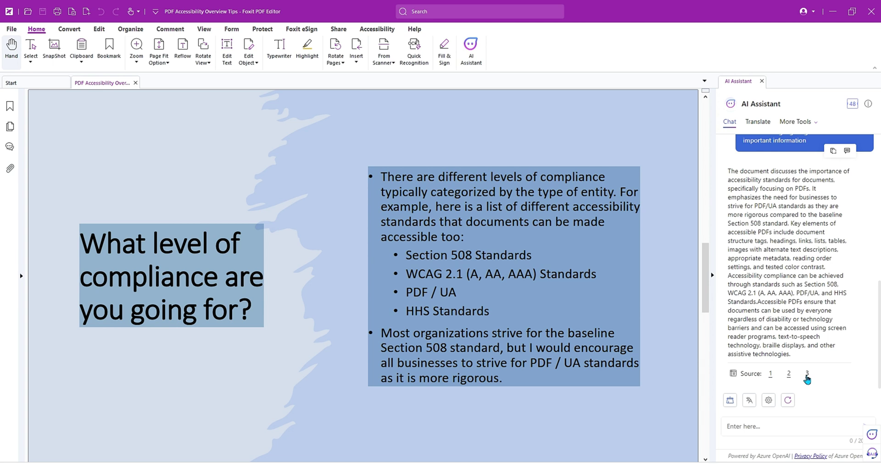
{"action": "left_click", "coordinate": [771, 375]}
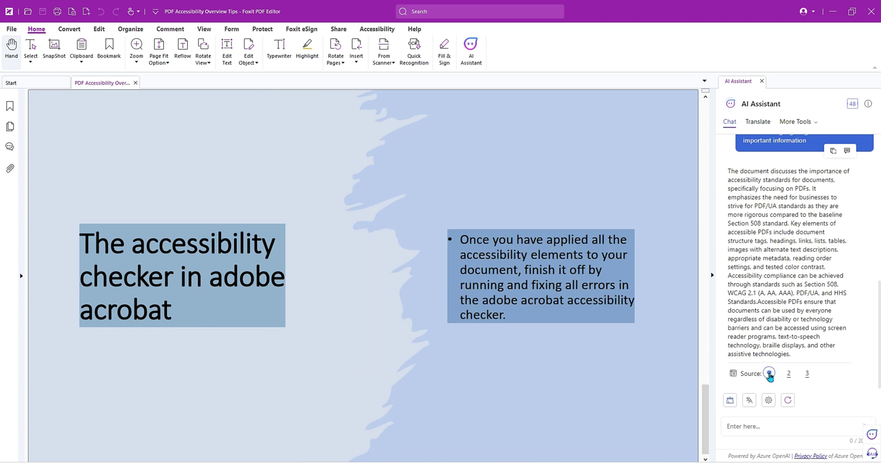
{"action": "left_click", "coordinate": [833, 151]}
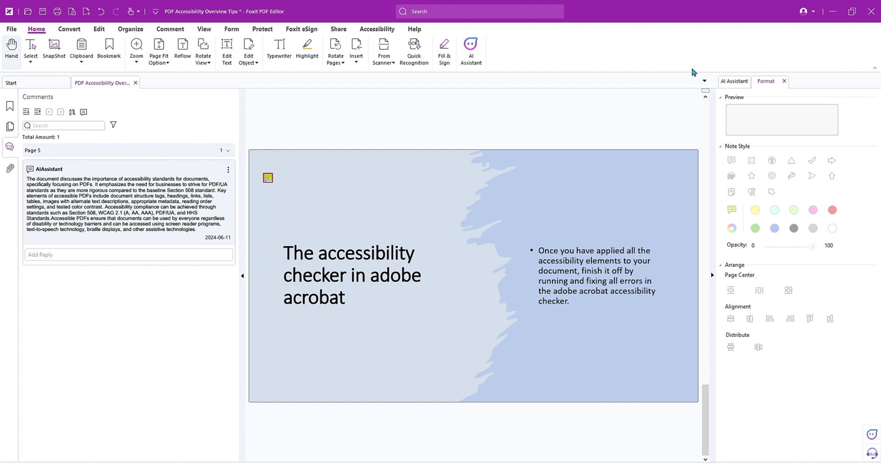
Step: Ask the AI chat "if you can only tell me in one sentence what this document is about - what would you tell me?"
{"action": "left_click", "coordinate": [733, 82]}
{"action": "left_click", "coordinate": [770, 426]}
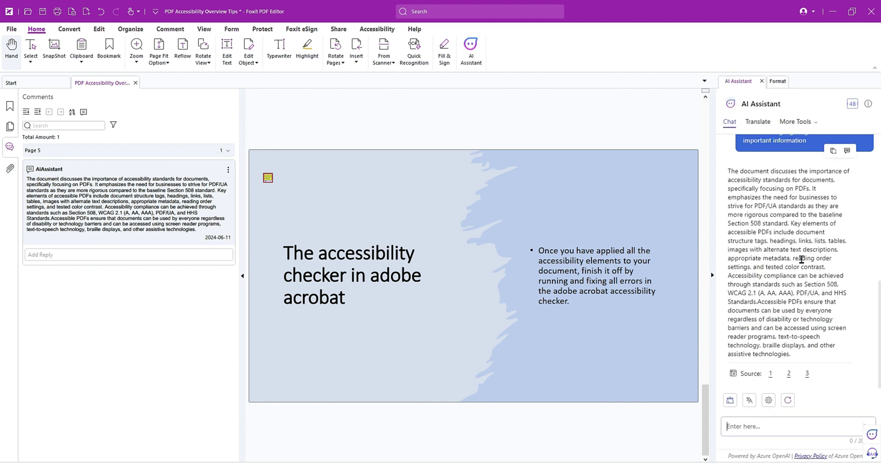
{"action": "type", "text": "if you can onluy t"}
{"action": "key", "text": "BackSpace"}
{"action": "key", "text": "BackSpace"}
{"action": "key", "text": "BackSpace"}
{"action": "key", "text": "BackSpace"}
{"action": "type", "text": "y tell me in one"}
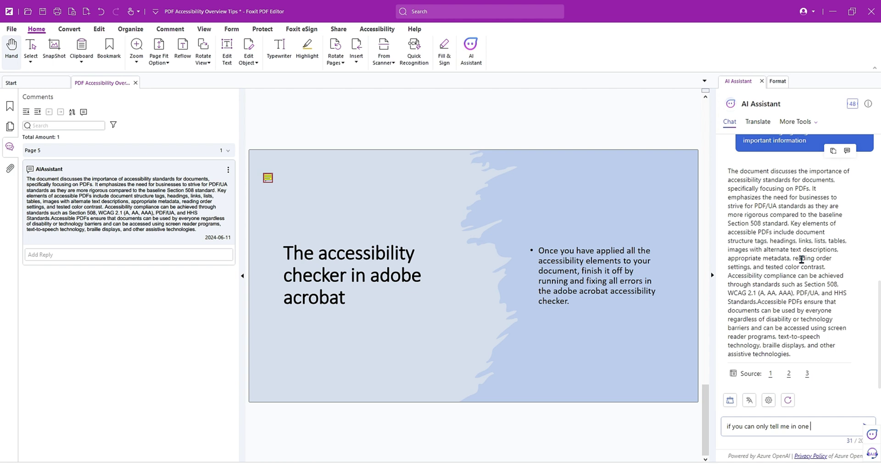
{"action": "type", "text": " sentence what this document is ab"}
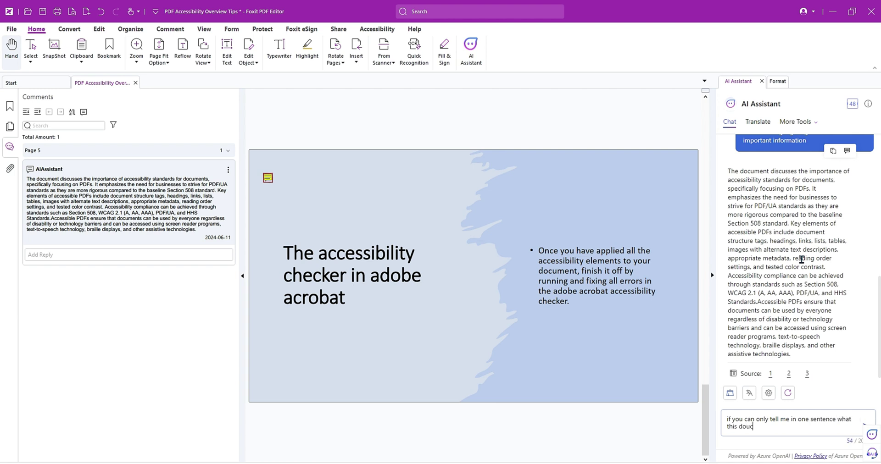
{"action": "type", "text": "out - what wou"}
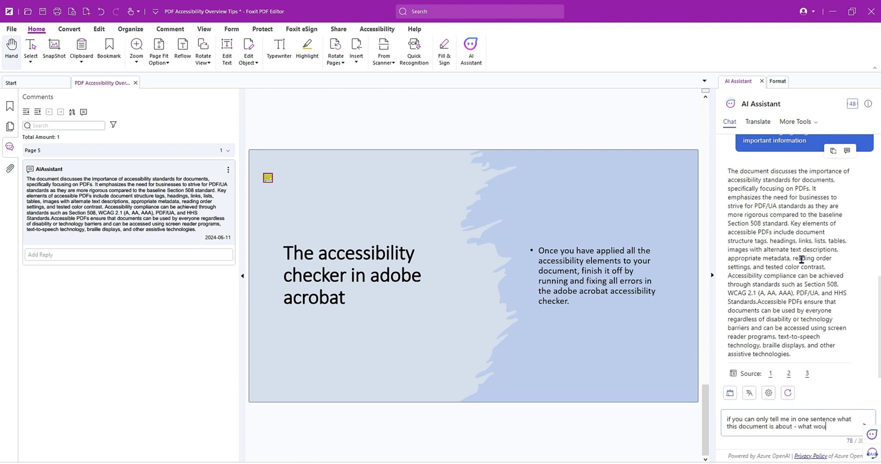
{"action": "type", "text": "ld you tell me?"}
{"action": "key", "text": "Return"}
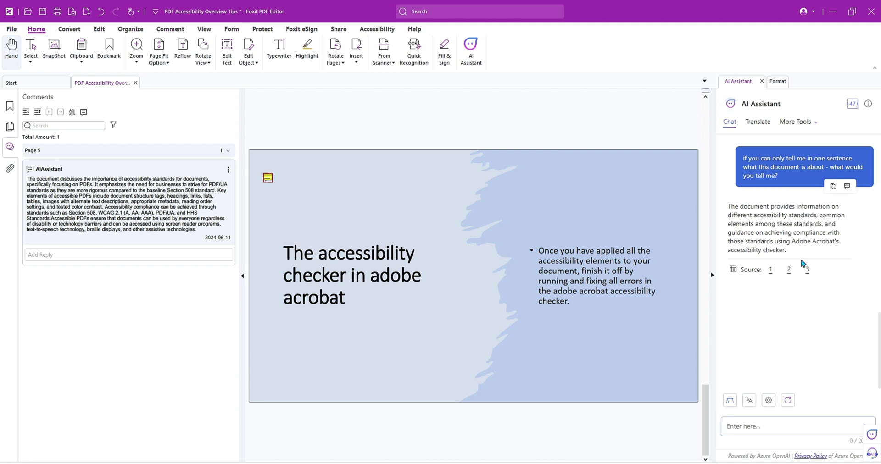
Step: Set the target language of the AI Assistant's text translation to Spanish
{"action": "left_click", "coordinate": [756, 122]}
{"action": "scroll", "coordinate": [839, 226], "scroll_direction": "down", "scroll_amount": 3}
{"action": "scroll", "coordinate": [841, 222], "scroll_direction": "up", "scroll_amount": 3}
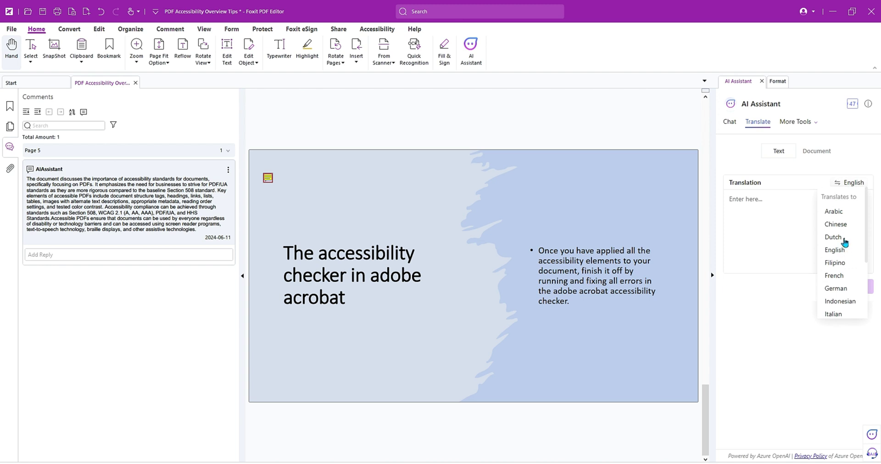
{"action": "scroll", "coordinate": [837, 312], "scroll_direction": "down", "scroll_amount": 3}
{"action": "left_click", "coordinate": [835, 281]}
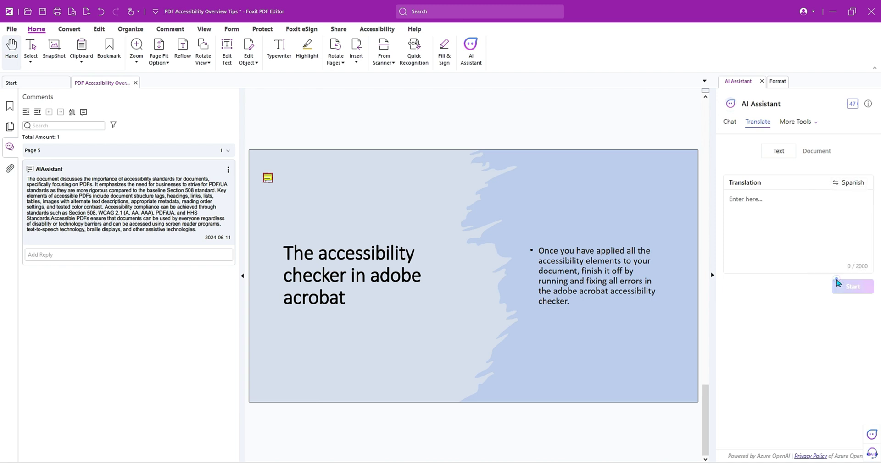
Step: Translate only page 1 of the document into Spanish with the AI Assistant, saving the pending changes to continue
{"action": "left_click", "coordinate": [822, 151]}
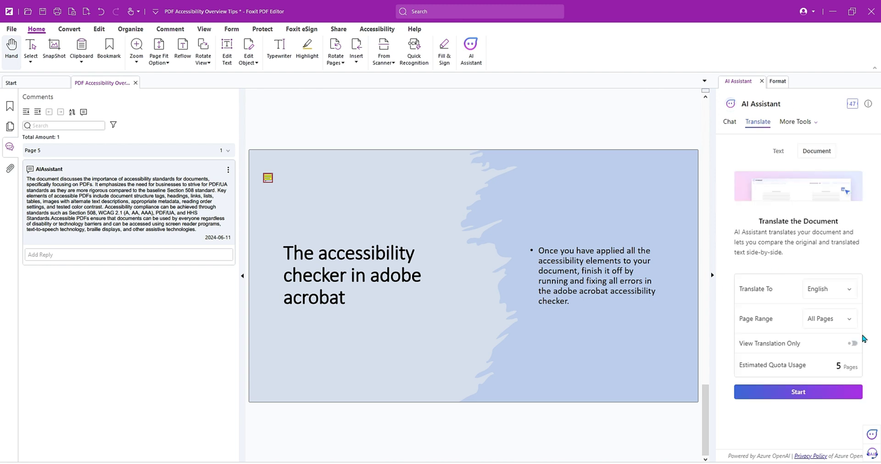
{"action": "left_click", "coordinate": [814, 291]}
{"action": "scroll", "coordinate": [835, 334], "scroll_direction": "down", "scroll_amount": 3}
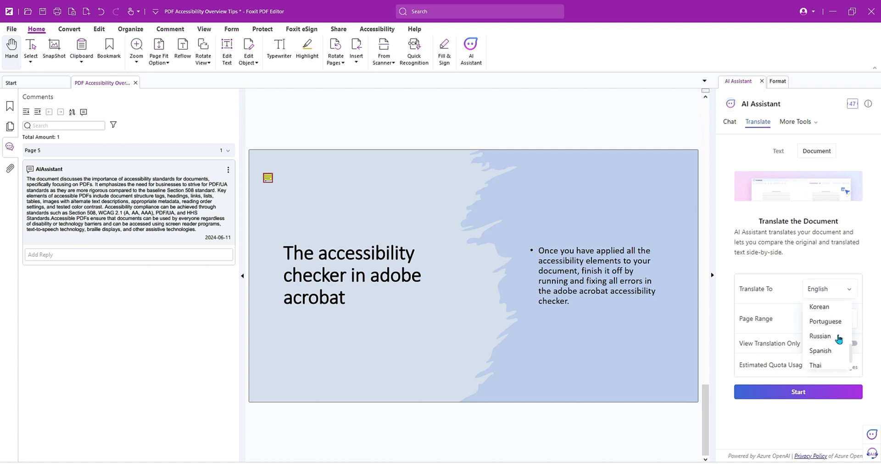
{"action": "left_click", "coordinate": [819, 351]}
{"action": "left_click", "coordinate": [821, 321]}
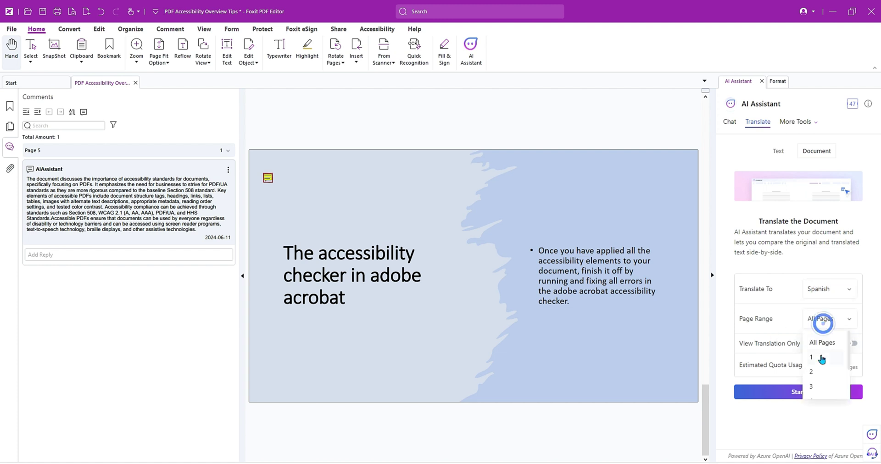
{"action": "left_click", "coordinate": [820, 355]}
{"action": "left_click", "coordinate": [798, 392]}
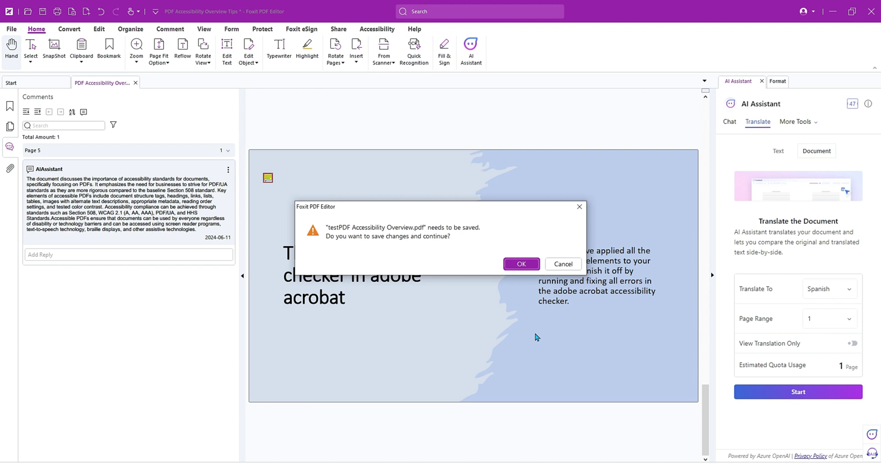
{"action": "left_click", "coordinate": [520, 264]}
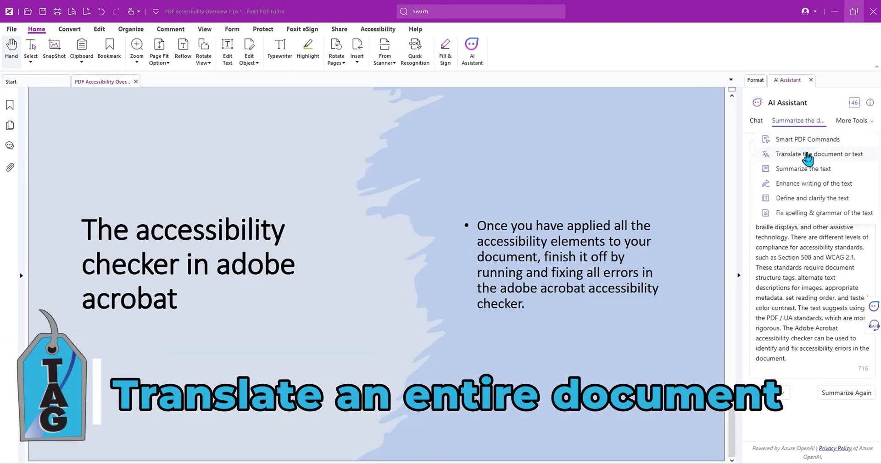
Step: Set up a Spanish translation of all pages of the document with View Translation Only turned on
{"action": "left_click", "coordinate": [865, 121]}
{"action": "left_click", "coordinate": [865, 121]}
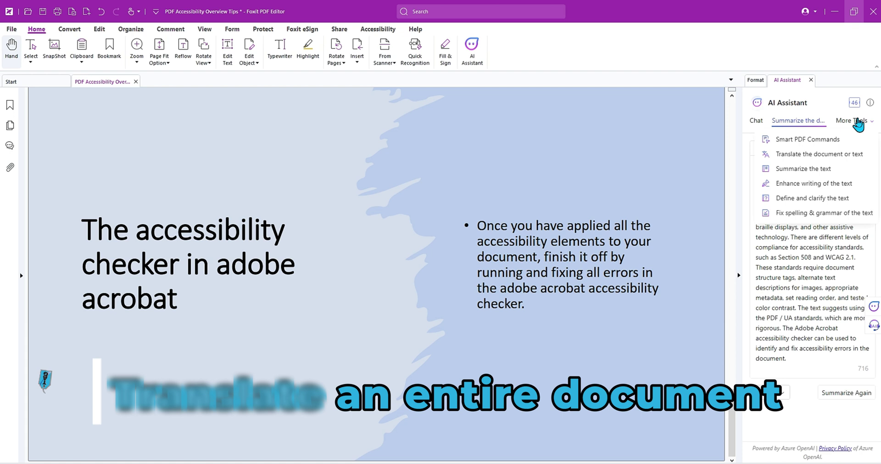
{"action": "left_click", "coordinate": [842, 155]}
{"action": "left_click", "coordinate": [823, 153]}
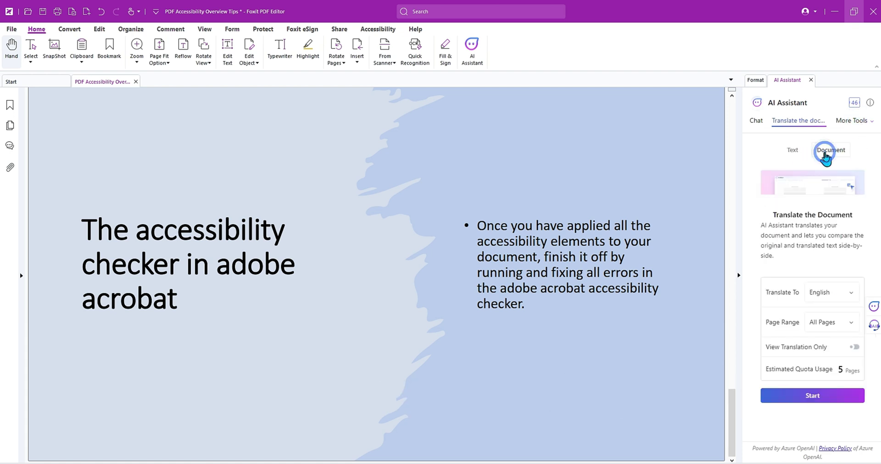
{"action": "left_click", "coordinate": [839, 297]}
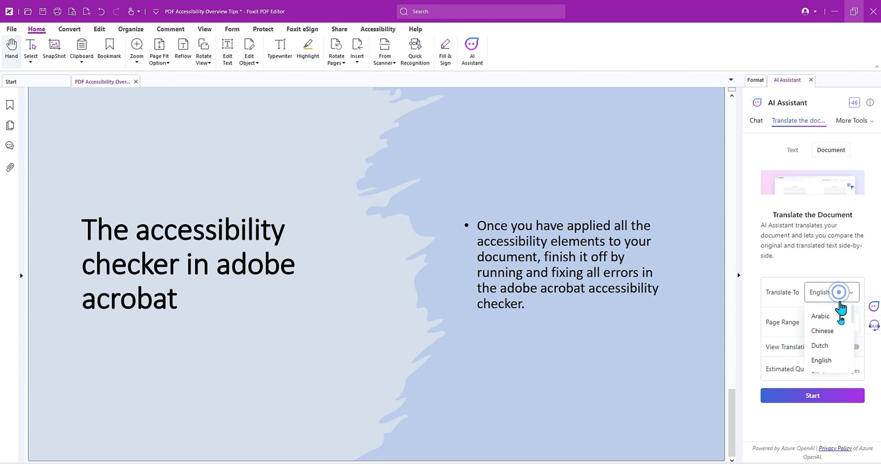
{"action": "scroll", "coordinate": [833, 355], "scroll_direction": "down", "scroll_amount": 3}
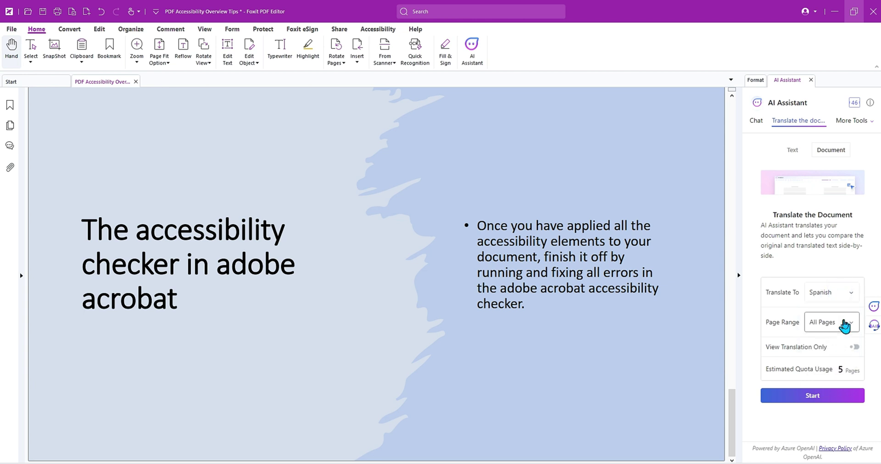
{"action": "left_click", "coordinate": [853, 347]}
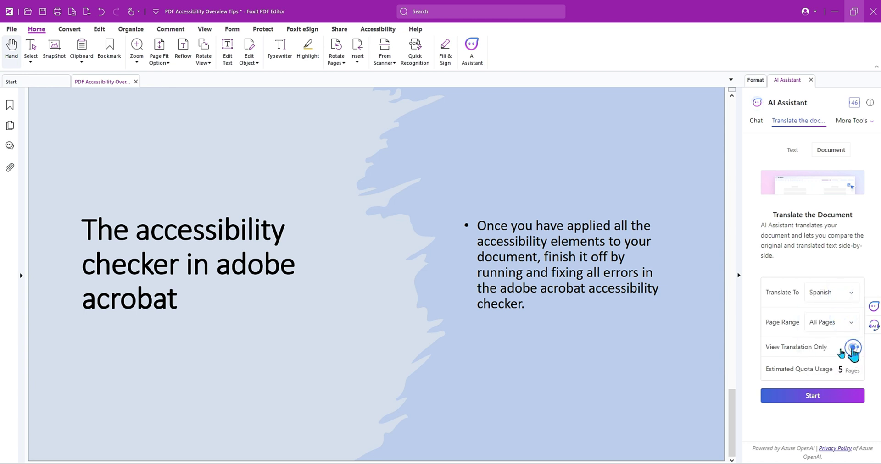
Step: Start the full-document translation, saving the pending changes, and view the translated pages
{"action": "left_click", "coordinate": [821, 397]}
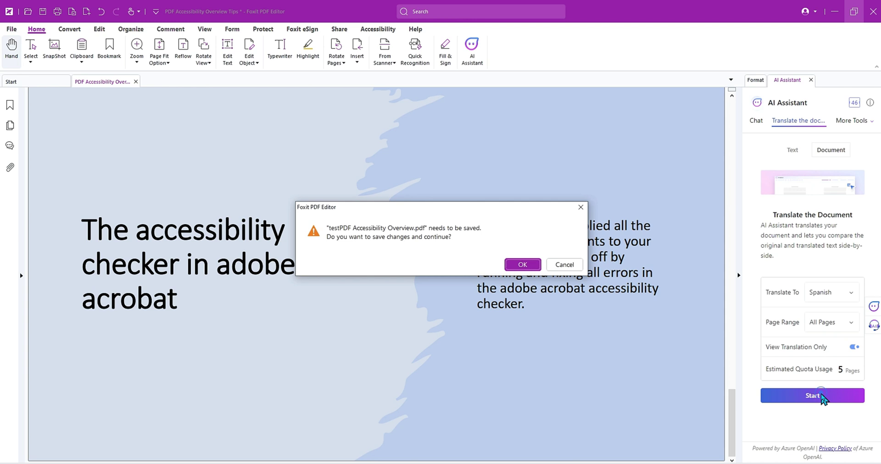
{"action": "key", "text": "Return"}
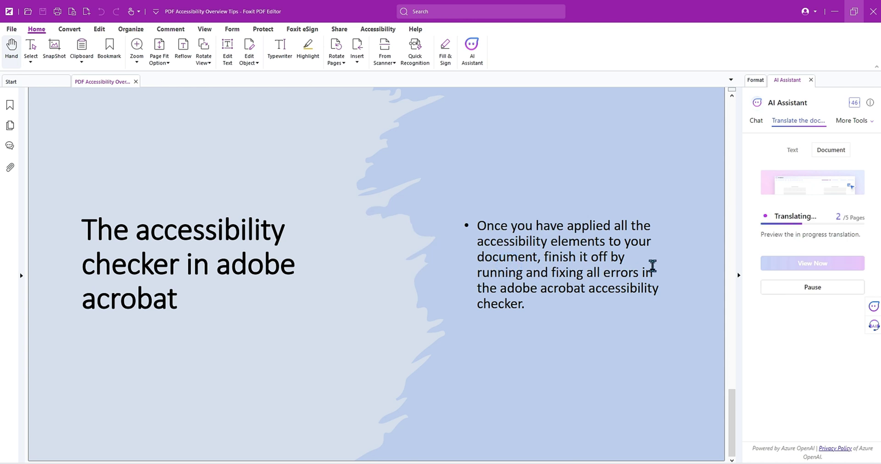
{"action": "left_click", "coordinate": [798, 270]}
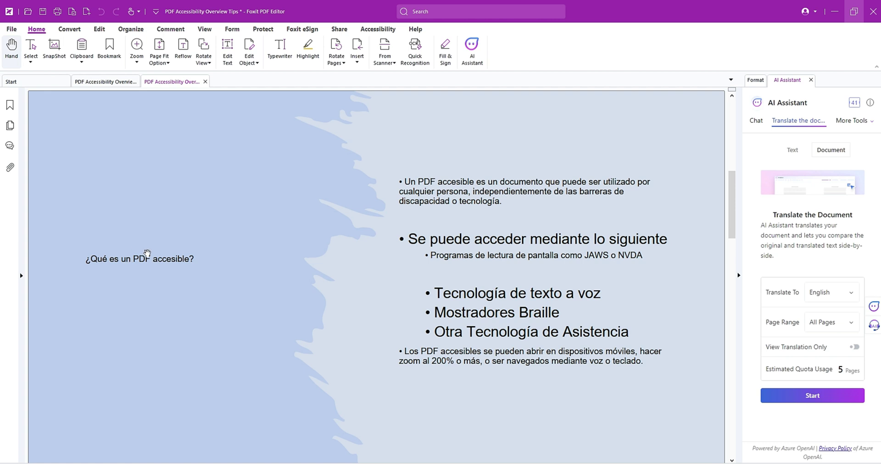
{"action": "scroll", "coordinate": [147, 253], "scroll_direction": "down", "scroll_amount": 5}
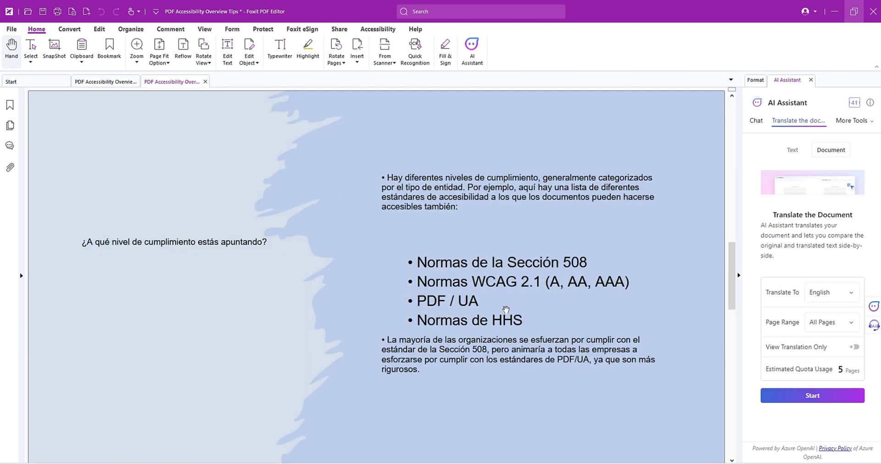
{"action": "scroll", "coordinate": [505, 310], "scroll_direction": "down", "scroll_amount": 5}
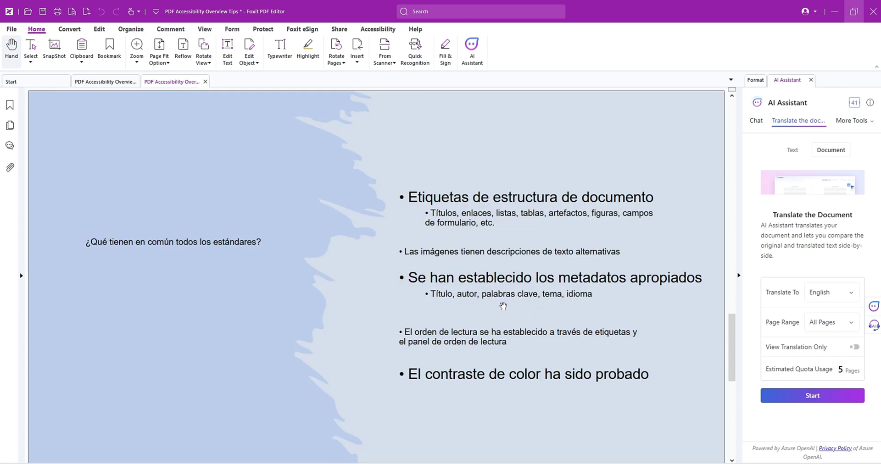